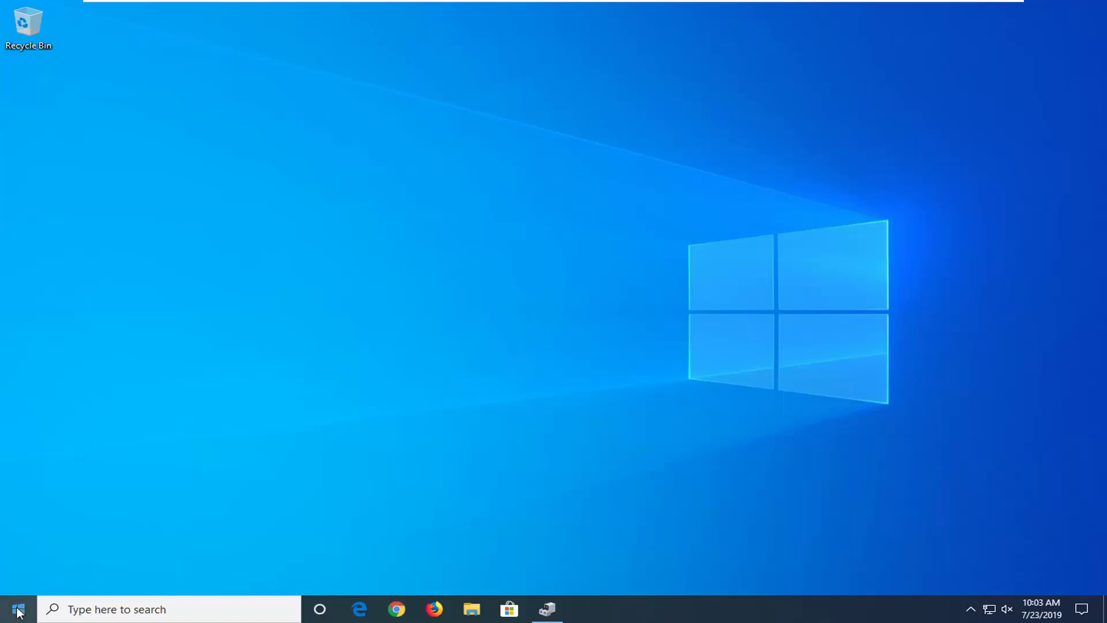
Start Windows PowerShell (Admin) from the Start right-click menu and approve elevation.
{"action": "right_click", "coordinate": [19, 611]}
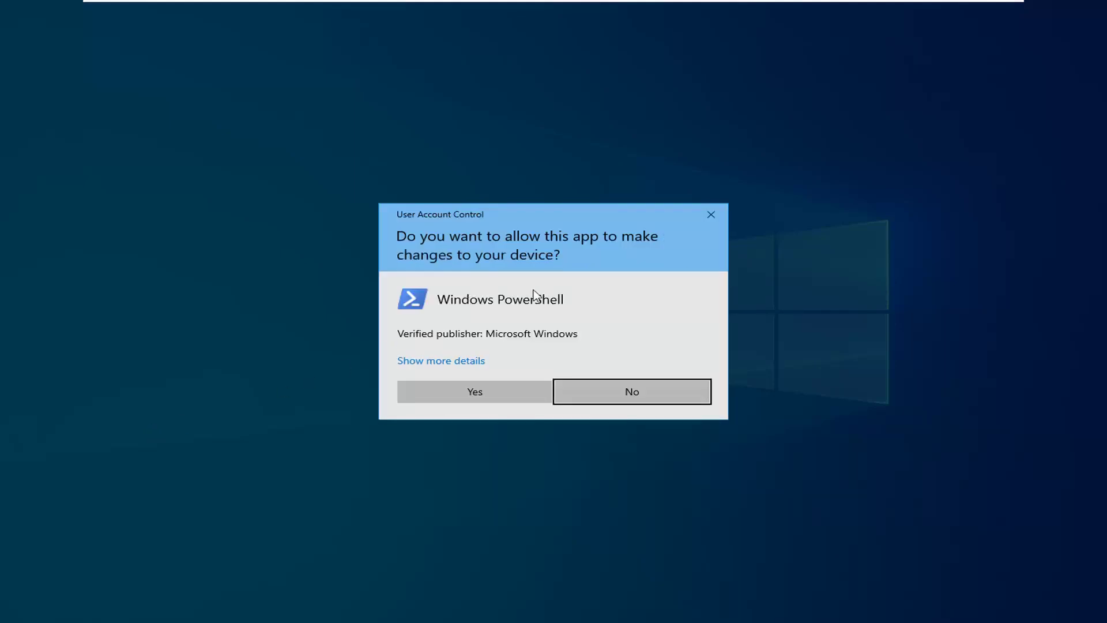
{"action": "left_click", "coordinate": [503, 394]}
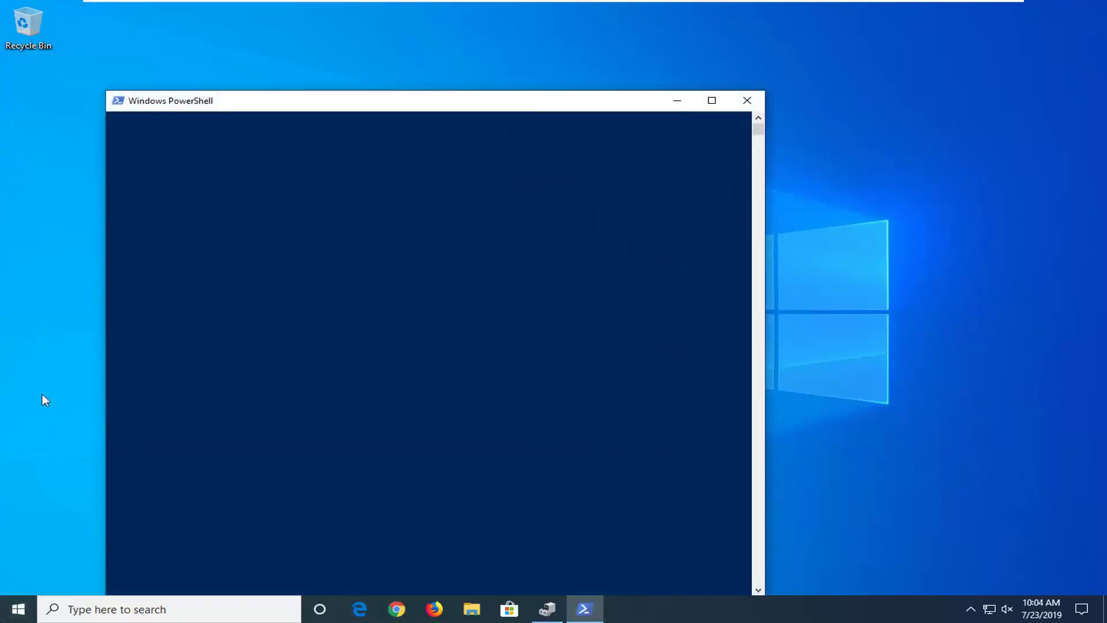
{"action": "left_click_drag", "start_coordinate": [420, 103], "coordinate": [510, 61]}
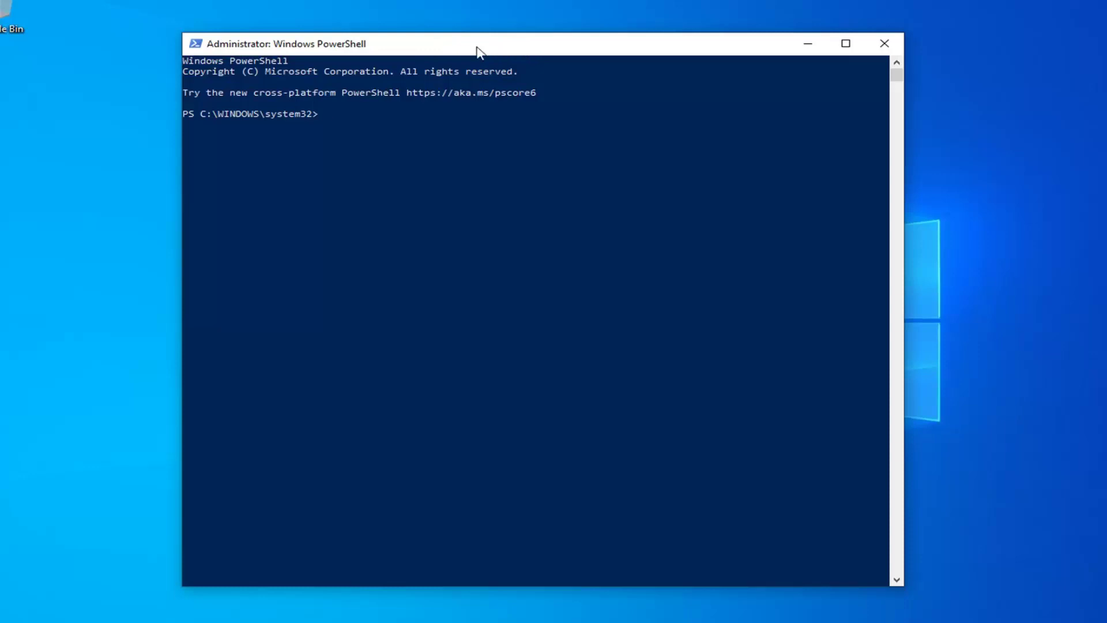
Paste and run 'start ms-settings:' to open Windows Settings.
{"action": "right_click", "coordinate": [477, 51]}
{"action": "mouse_move", "coordinate": [523, 161]}
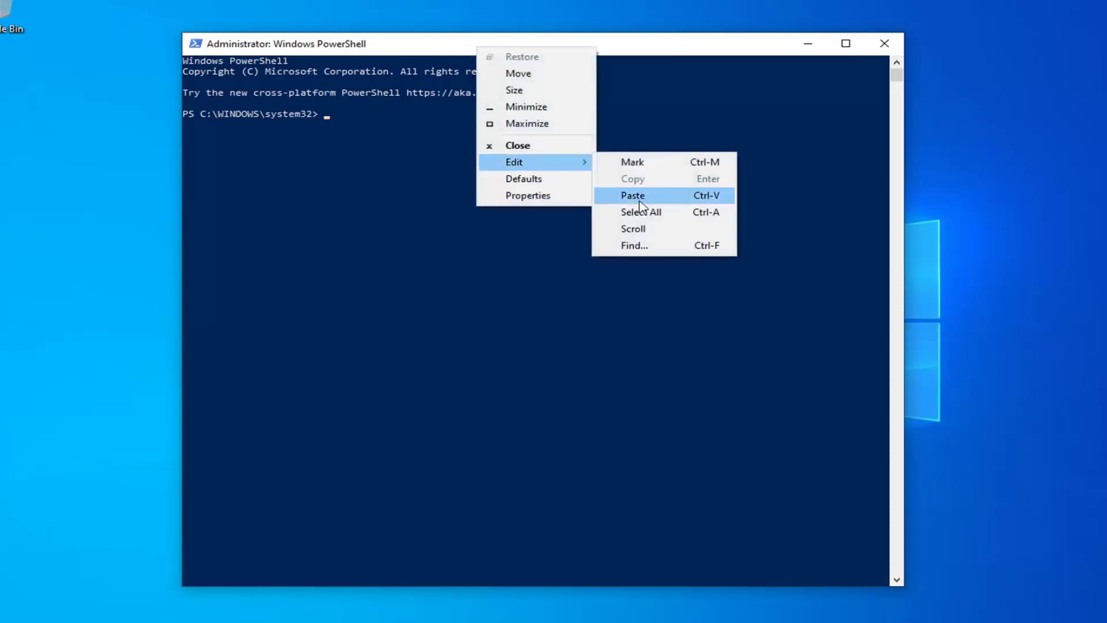
{"action": "left_click", "coordinate": [649, 196]}
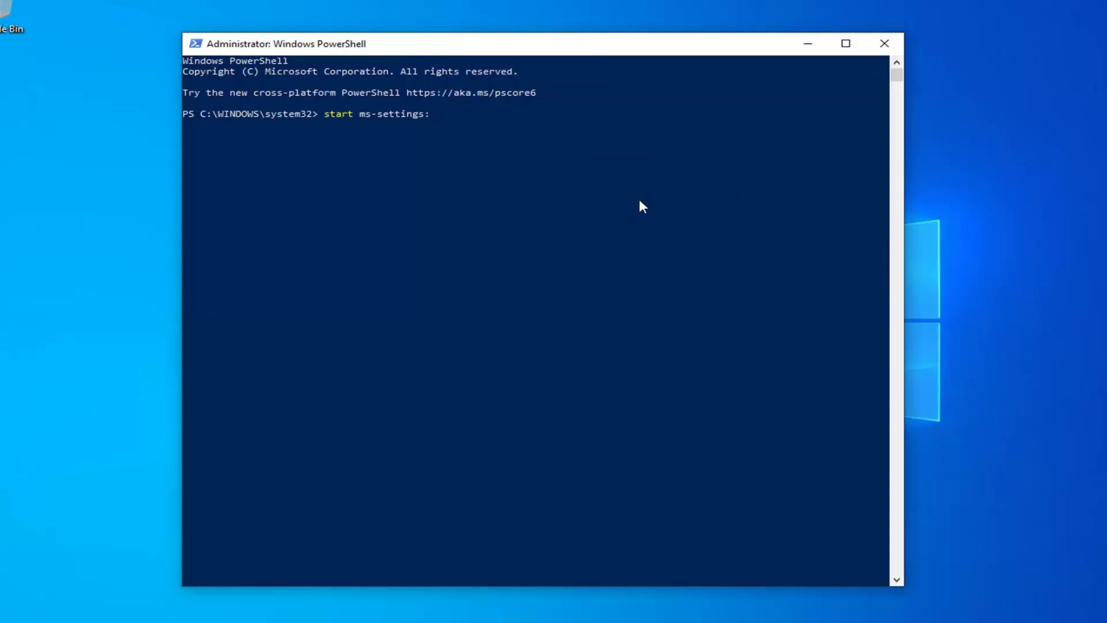
{"action": "key", "text": "Return"}
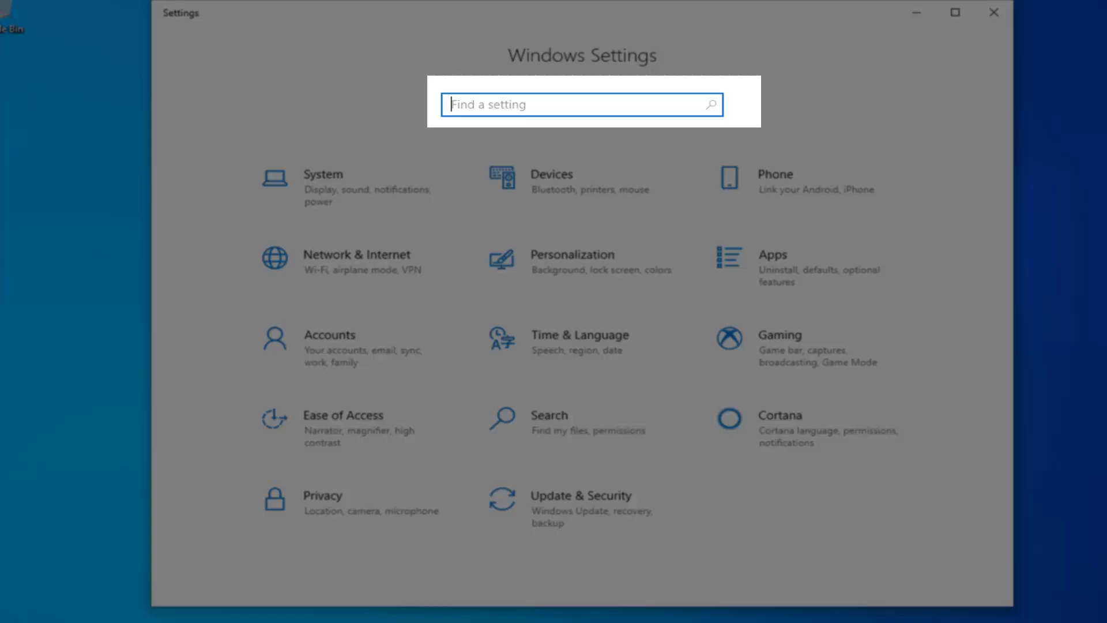
{"action": "type", "text": "trouble"}
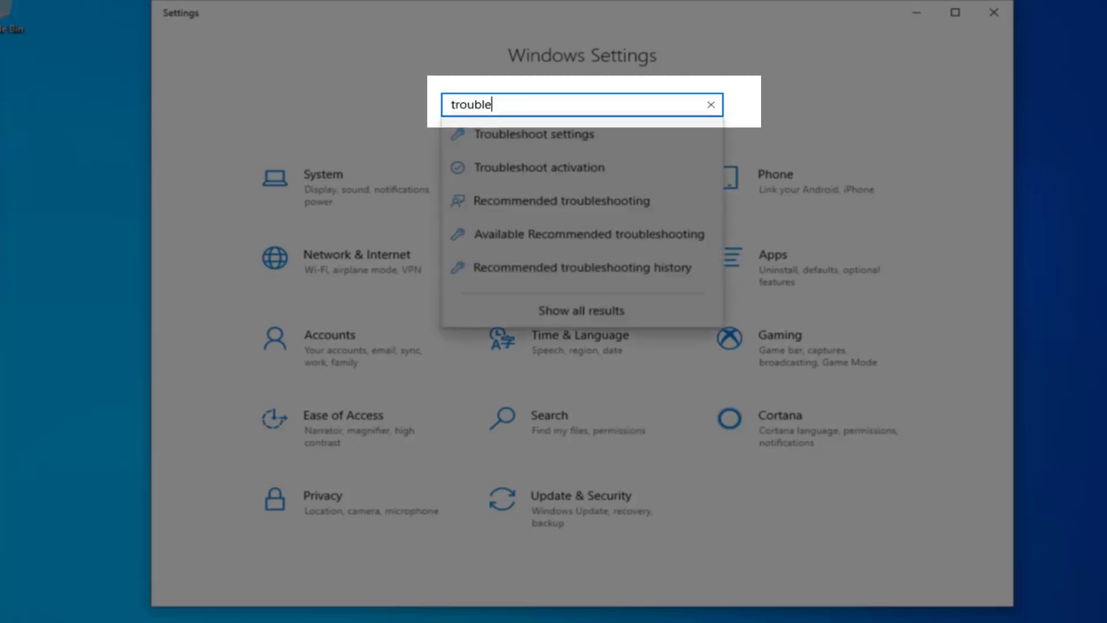
{"action": "type", "text": "shoot"}
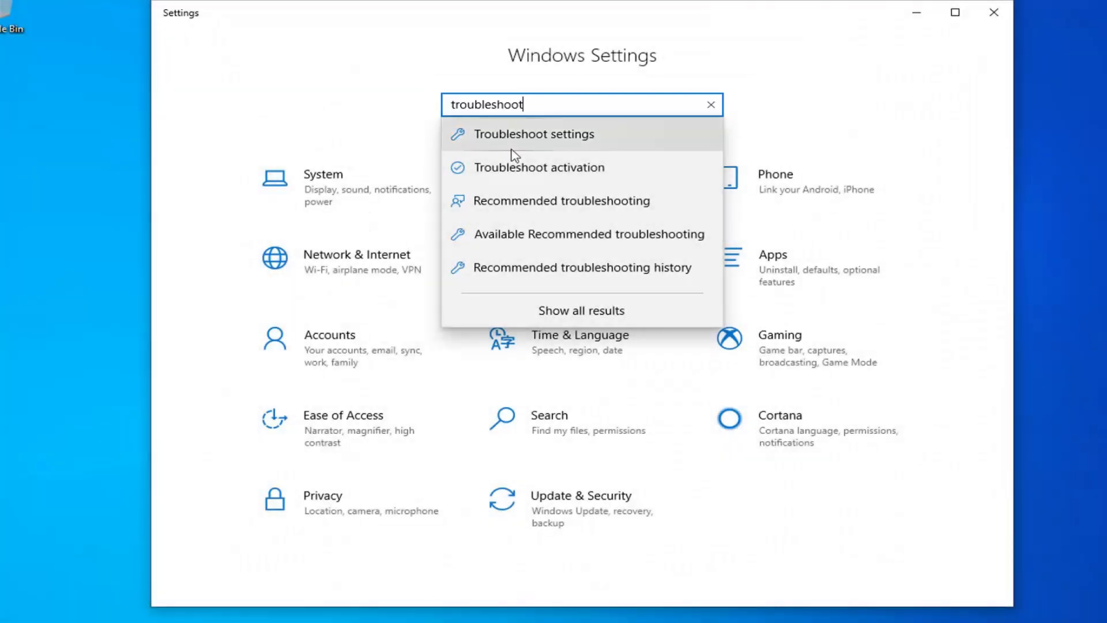
Open the Troubleshoot settings page from the 'trouble' search results.
{"action": "left_click", "coordinate": [522, 144]}
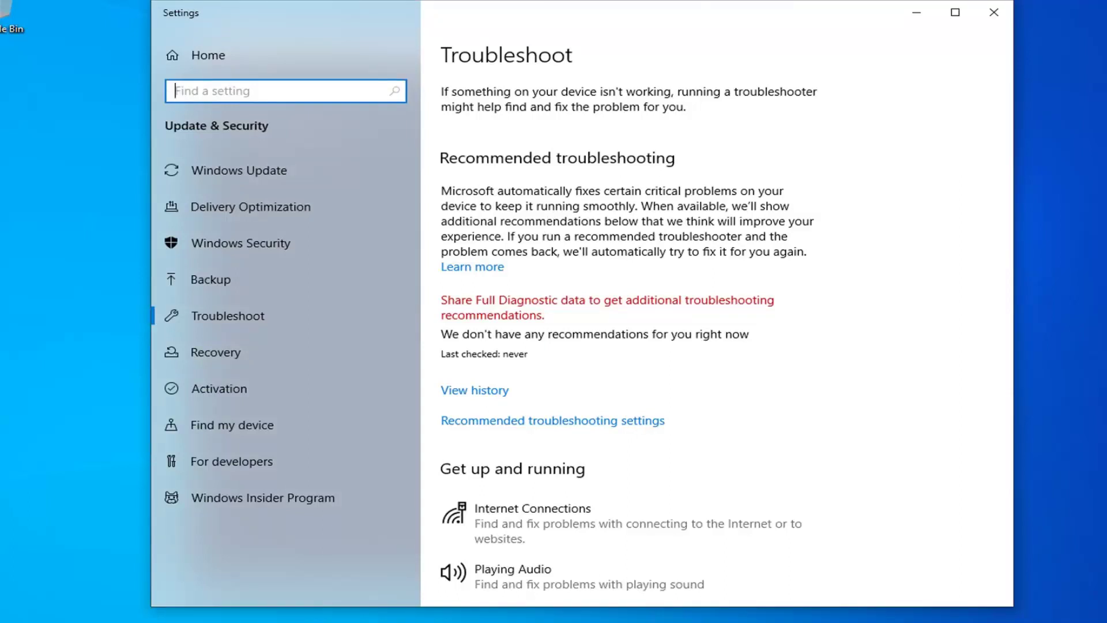
{"action": "scroll", "coordinate": [637, 286], "scroll_direction": "down", "scroll_amount": 3}
{"action": "scroll", "coordinate": [683, 291], "scroll_direction": "down", "scroll_amount": 3}
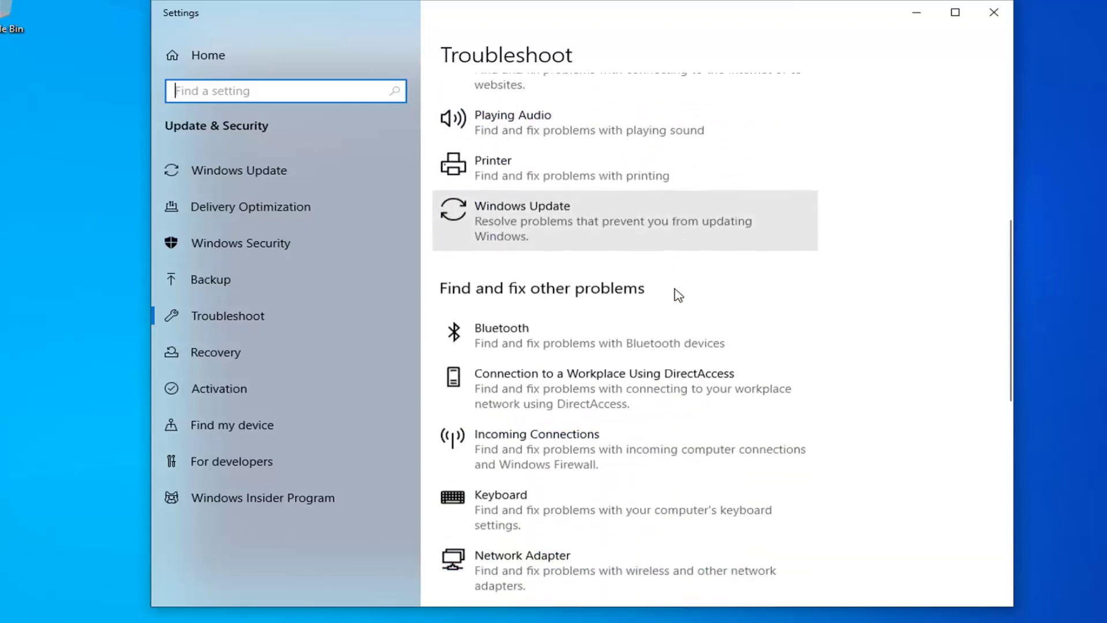
{"action": "scroll", "coordinate": [675, 291], "scroll_direction": "down", "scroll_amount": 2}
{"action": "scroll", "coordinate": [673, 302], "scroll_direction": "down", "scroll_amount": 5}
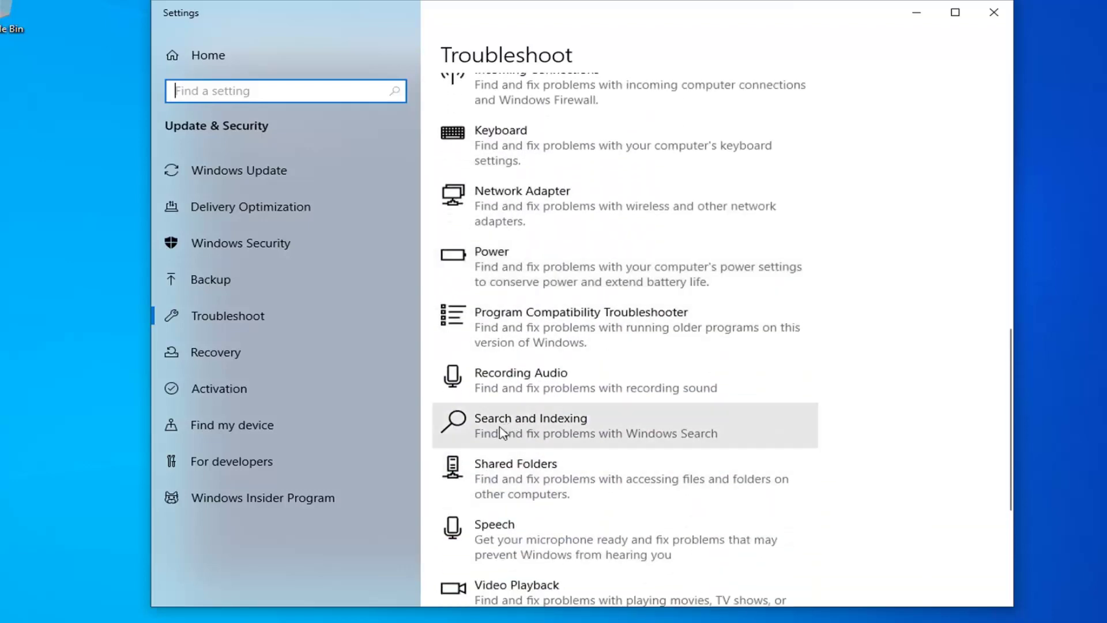
Run Search and Indexing for 'Files don't appear in search results', then retry as administrator.
{"action": "left_click", "coordinate": [589, 435]}
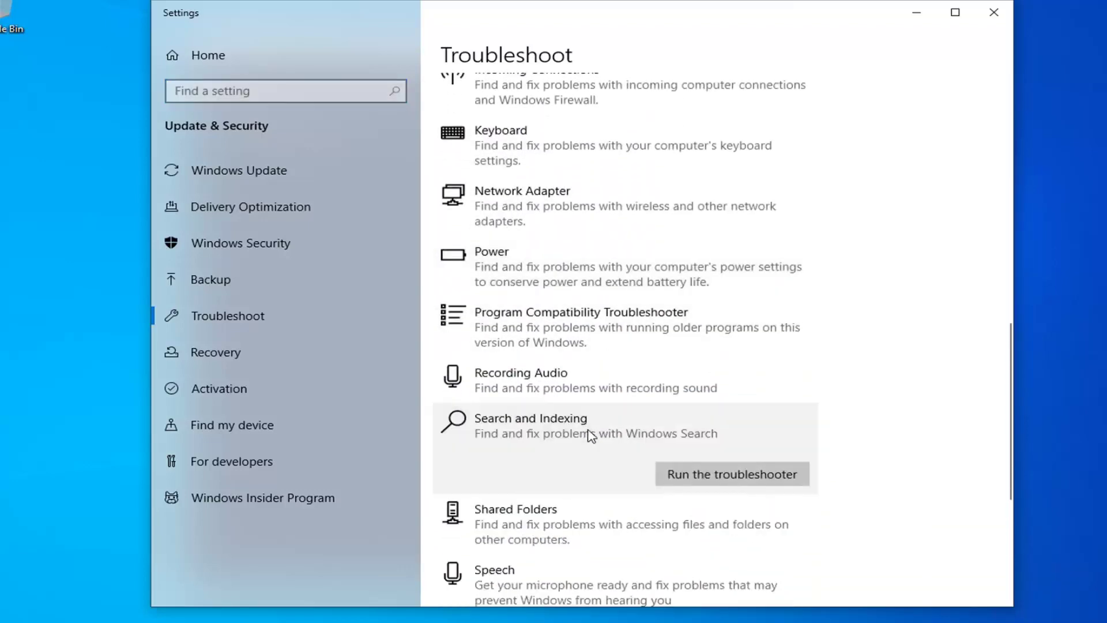
{"action": "left_click", "coordinate": [701, 476]}
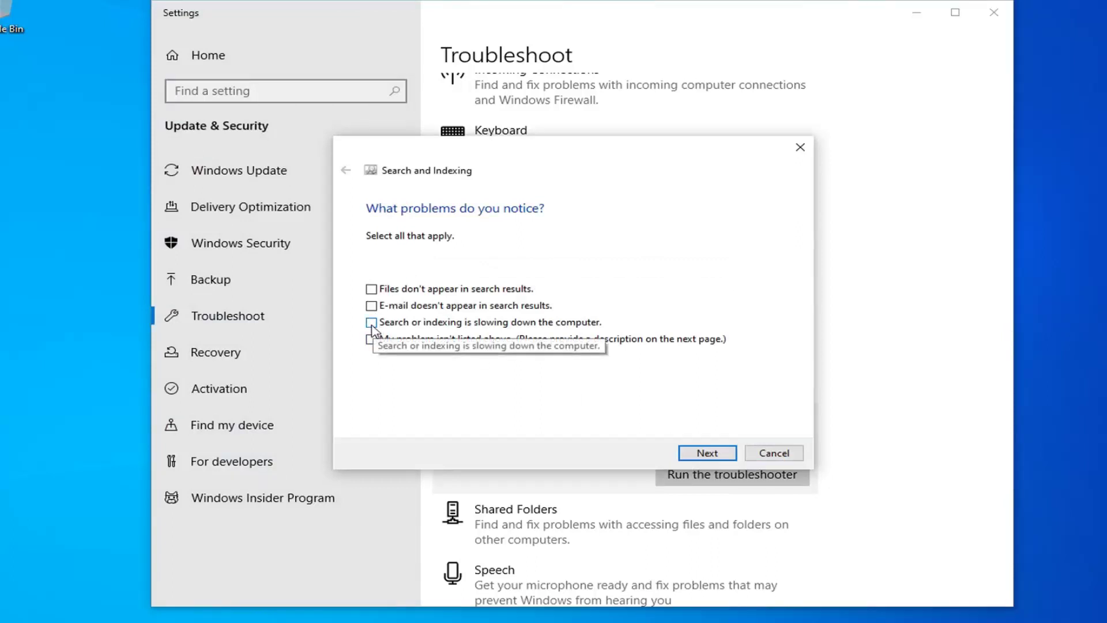
{"action": "left_click", "coordinate": [372, 290]}
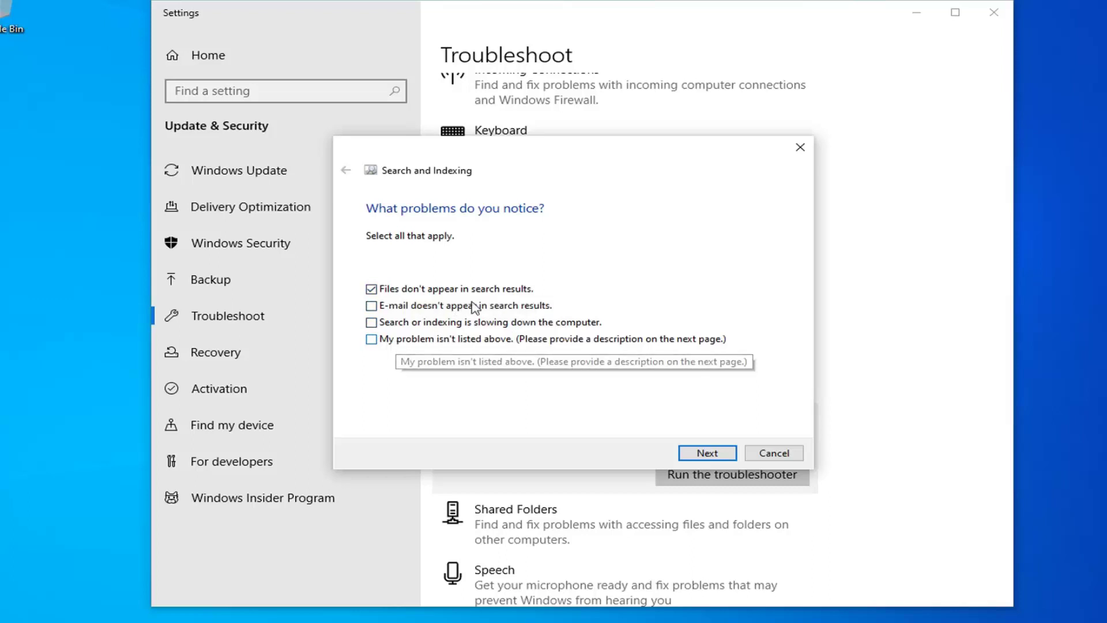
{"action": "left_click", "coordinate": [691, 454]}
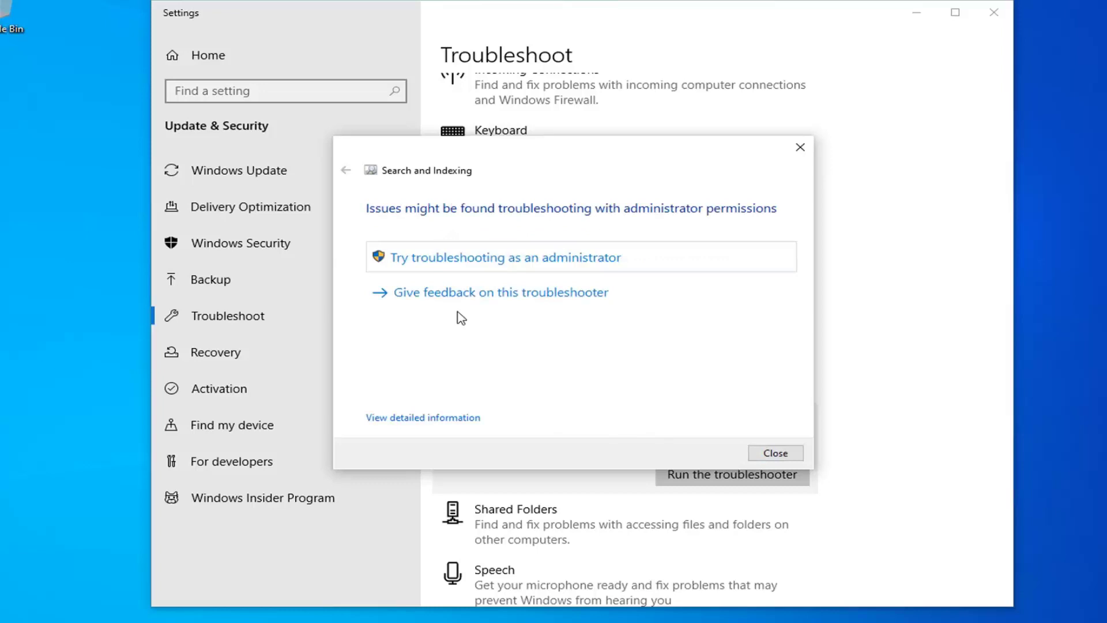
{"action": "left_click", "coordinate": [453, 262]}
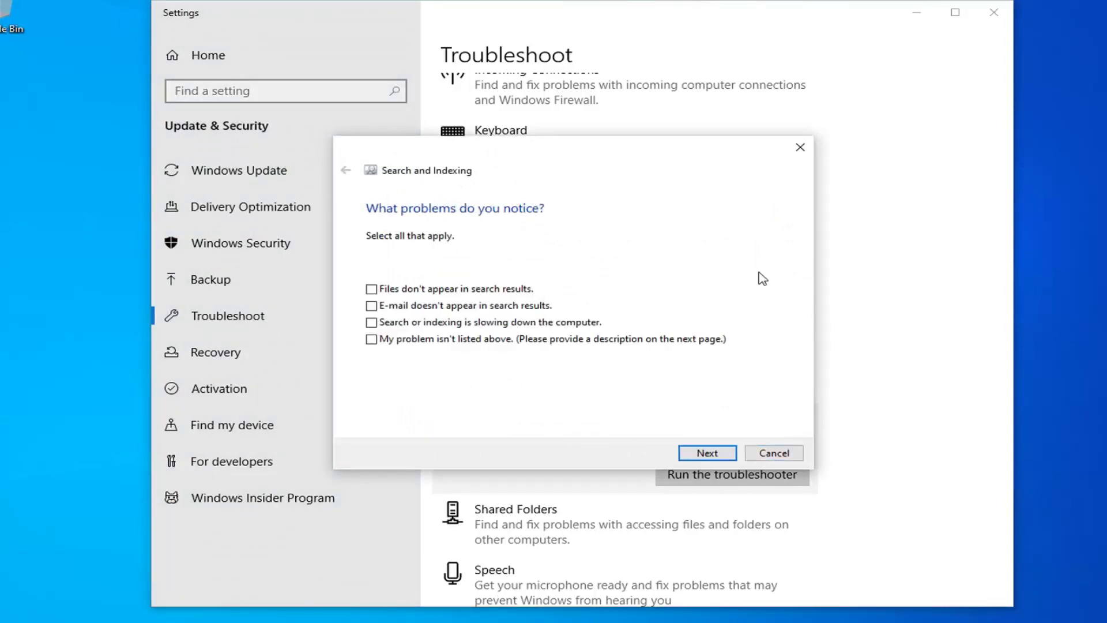
Choose 'My problem isn't listed above' and submit the description 'no search results showing'.
{"action": "left_click", "coordinate": [400, 291]}
{"action": "left_click", "coordinate": [705, 453]}
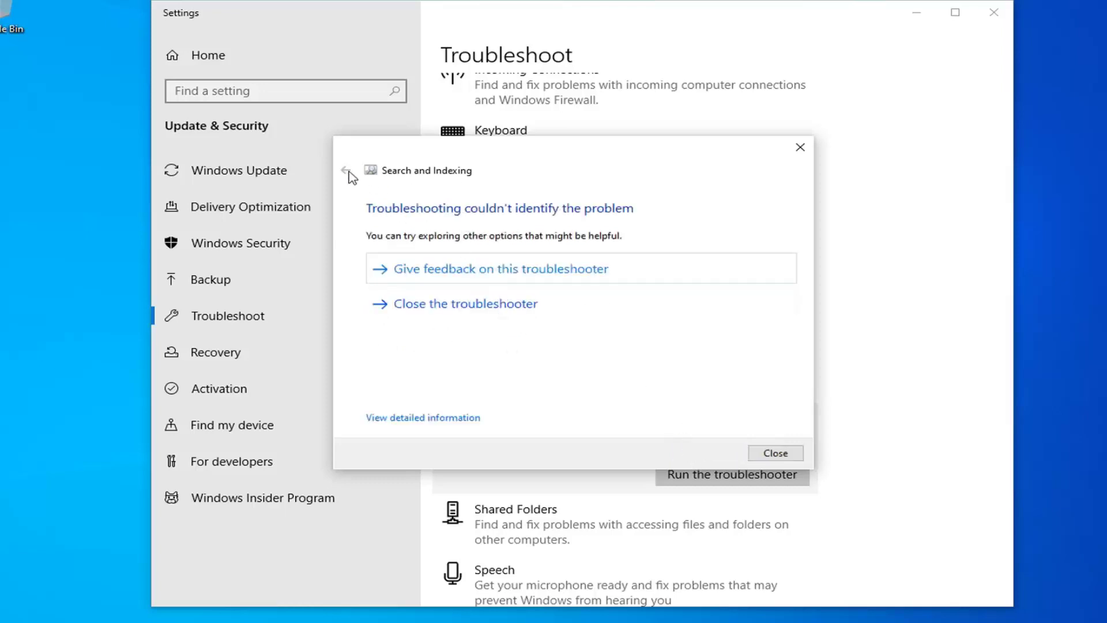
{"action": "left_click", "coordinate": [775, 452]}
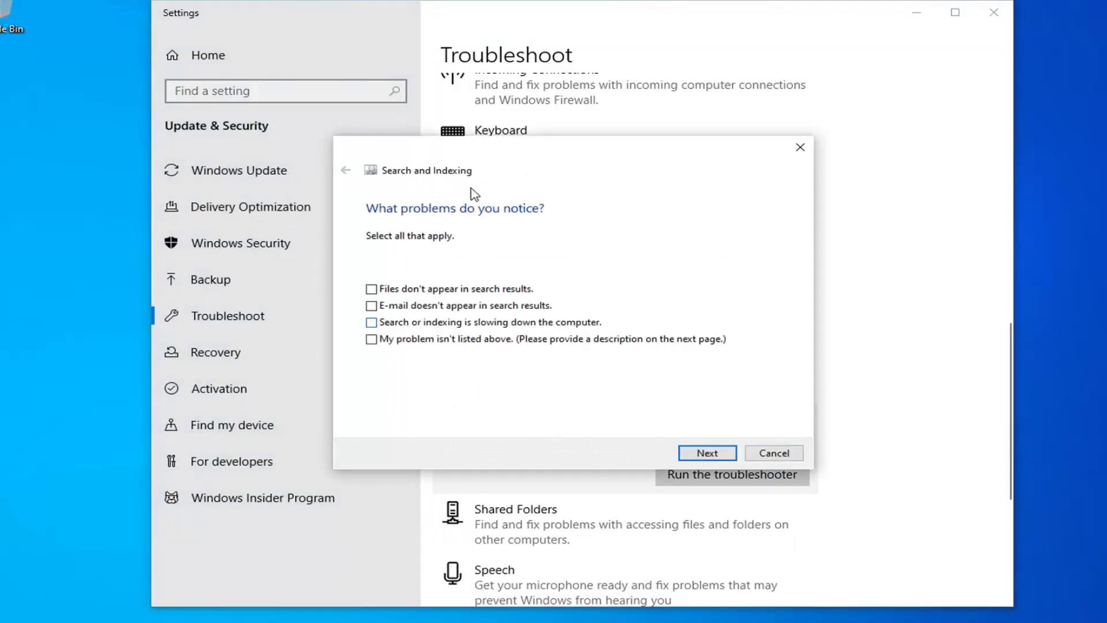
{"action": "left_click", "coordinate": [421, 343]}
{"action": "left_click", "coordinate": [704, 454]}
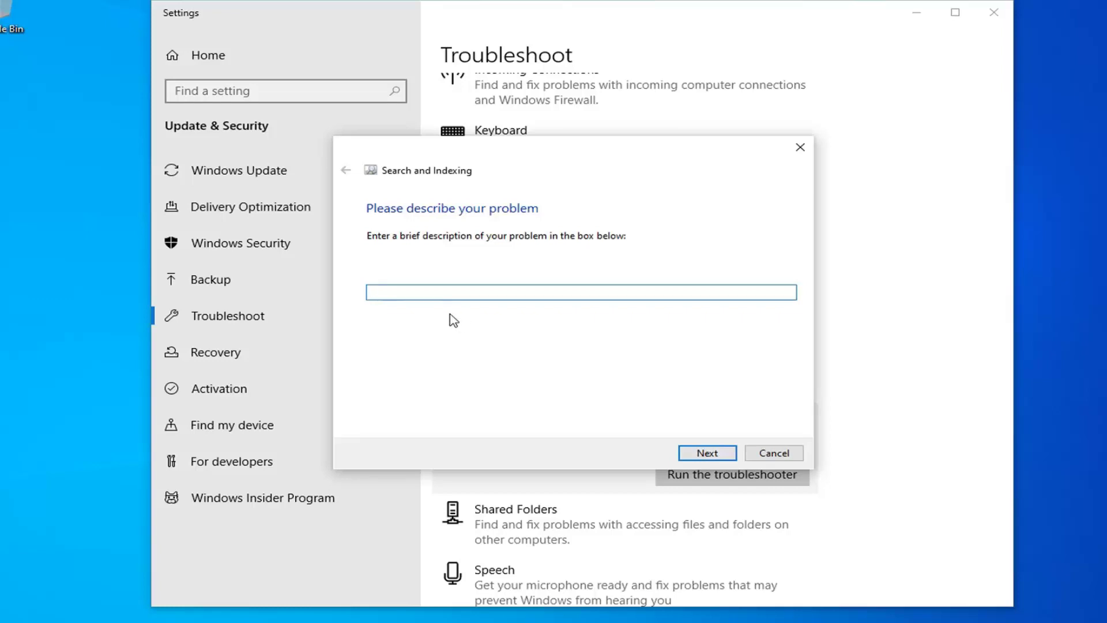
{"action": "type", "text": "no search results showing"}
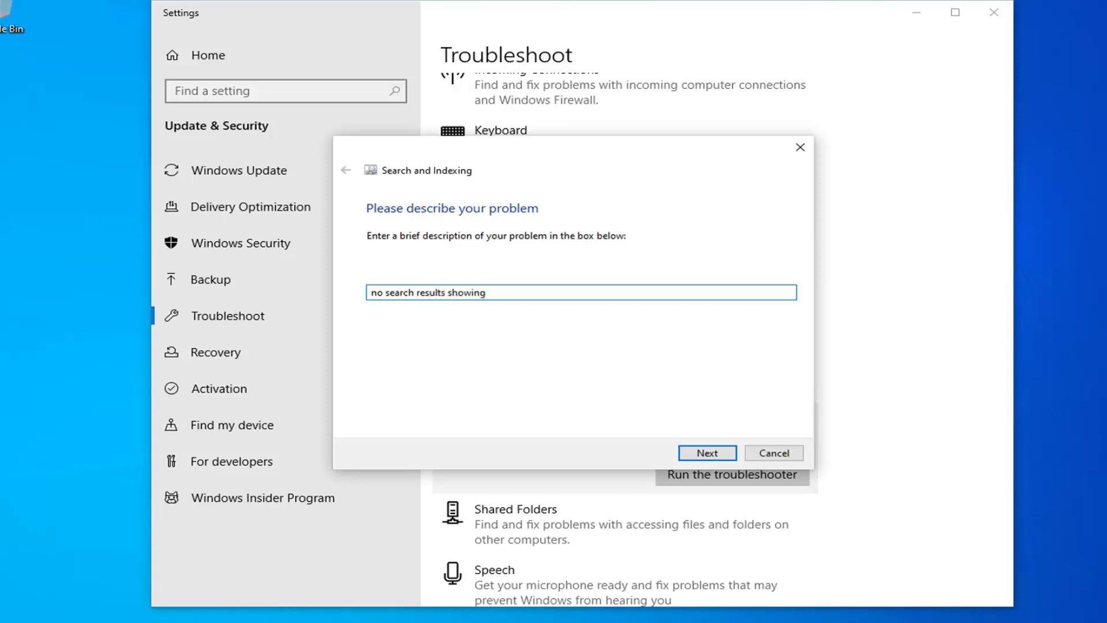
{"action": "left_click", "coordinate": [699, 452]}
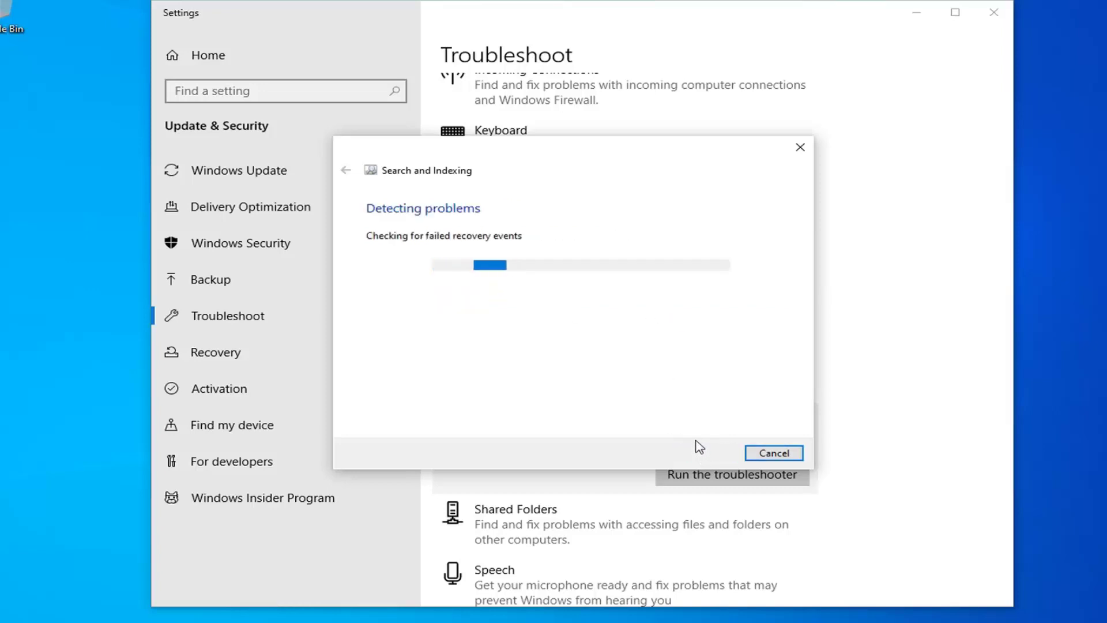
Rerun as administrator, choosing 'problem isn't listed' and resubmitting the description.
{"action": "left_click", "coordinate": [511, 256]}
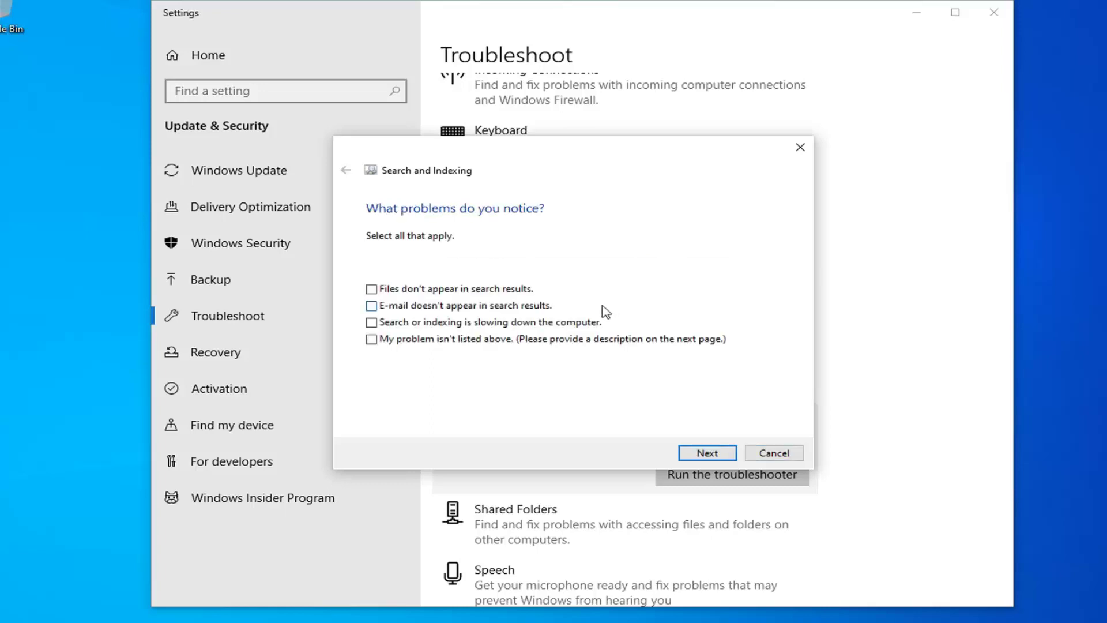
{"action": "left_click", "coordinate": [524, 340]}
{"action": "left_click", "coordinate": [698, 448]}
{"action": "type", "text": "no search results showing"}
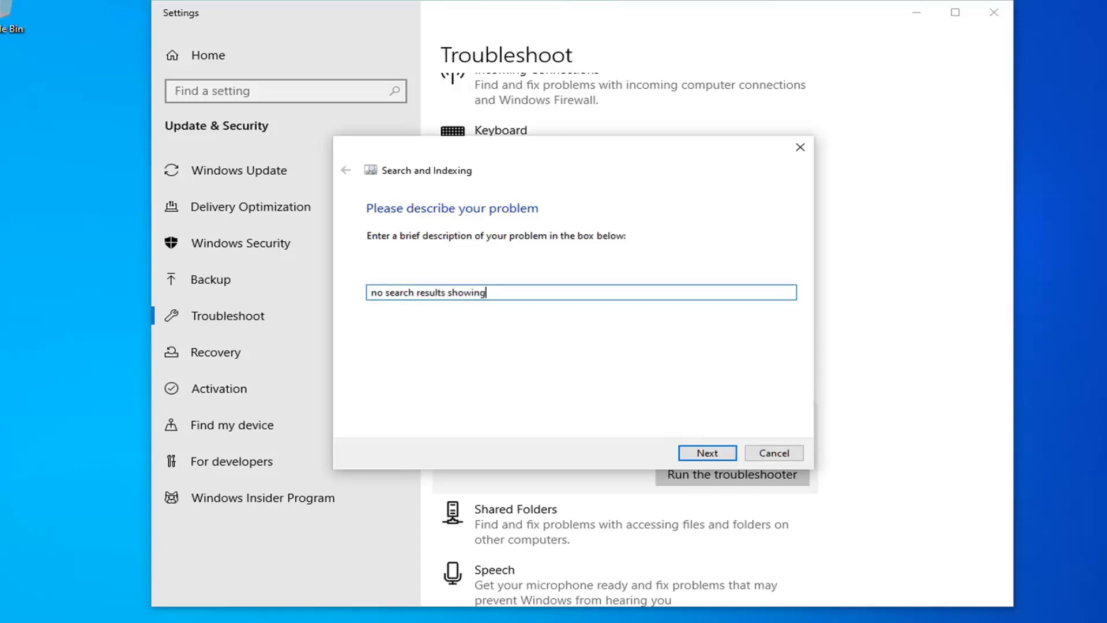
{"action": "left_click", "coordinate": [713, 452]}
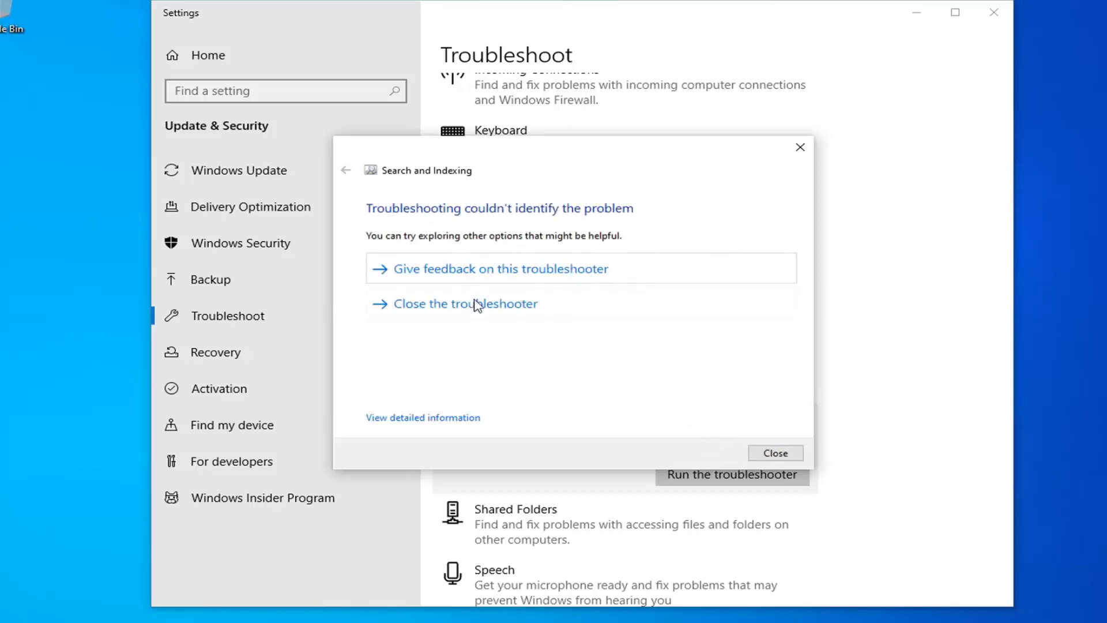
Close the troubleshooter report and the Windows Settings window.
{"action": "left_click", "coordinate": [774, 452]}
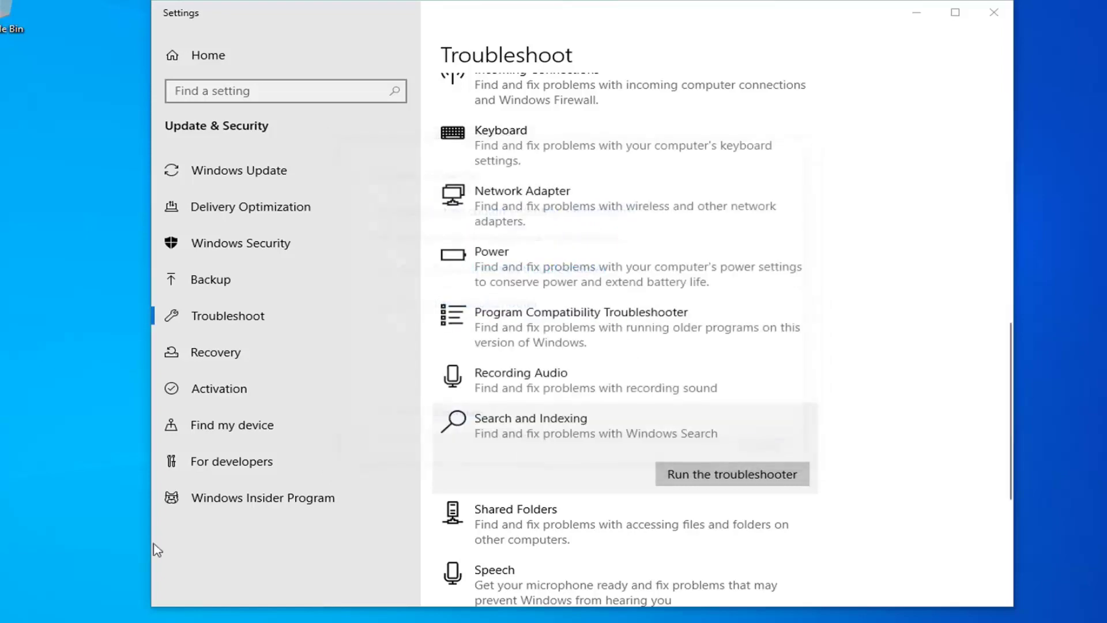
{"action": "key", "text": "super"}
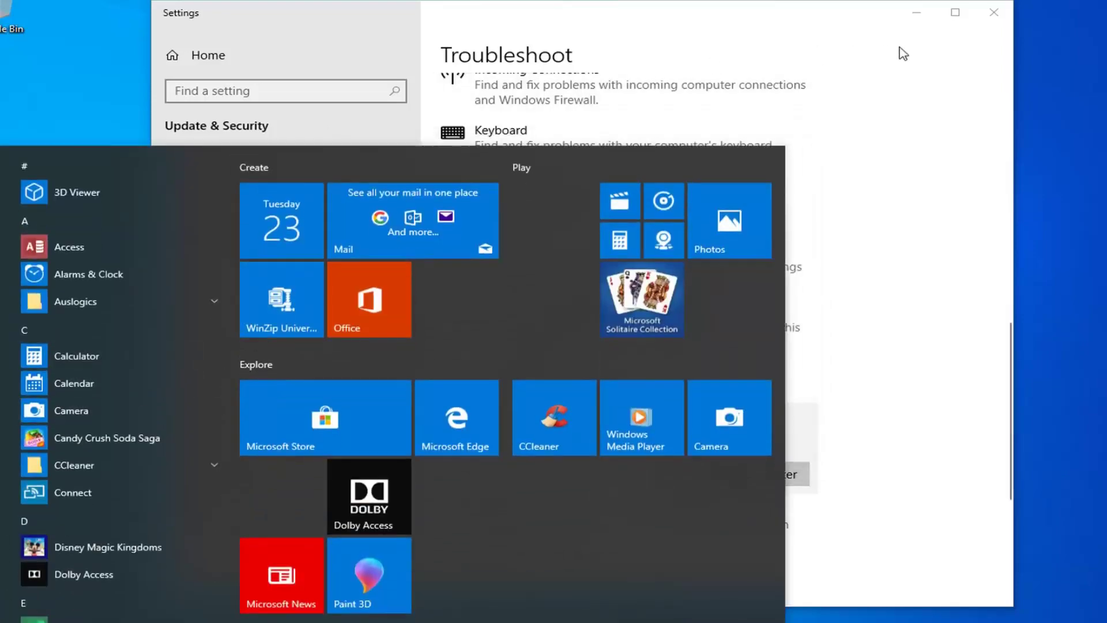
{"action": "left_click", "coordinate": [795, 37]}
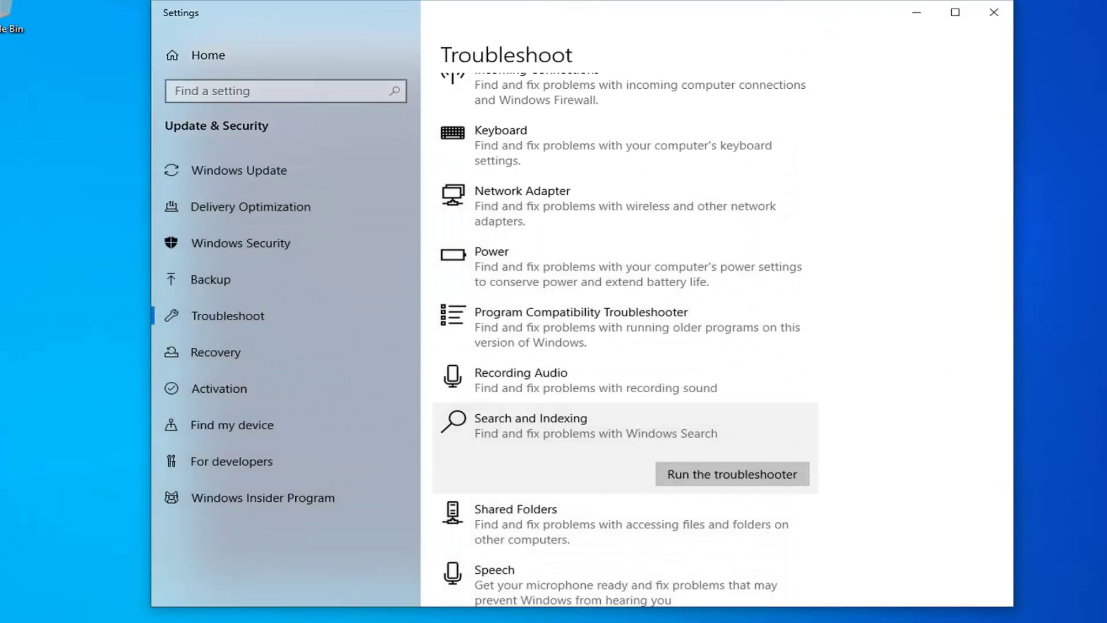
{"action": "left_click", "coordinate": [994, 12]}
Return focus to the Administrator: Windows PowerShell window.
{"action": "left_click", "coordinate": [346, 43]}
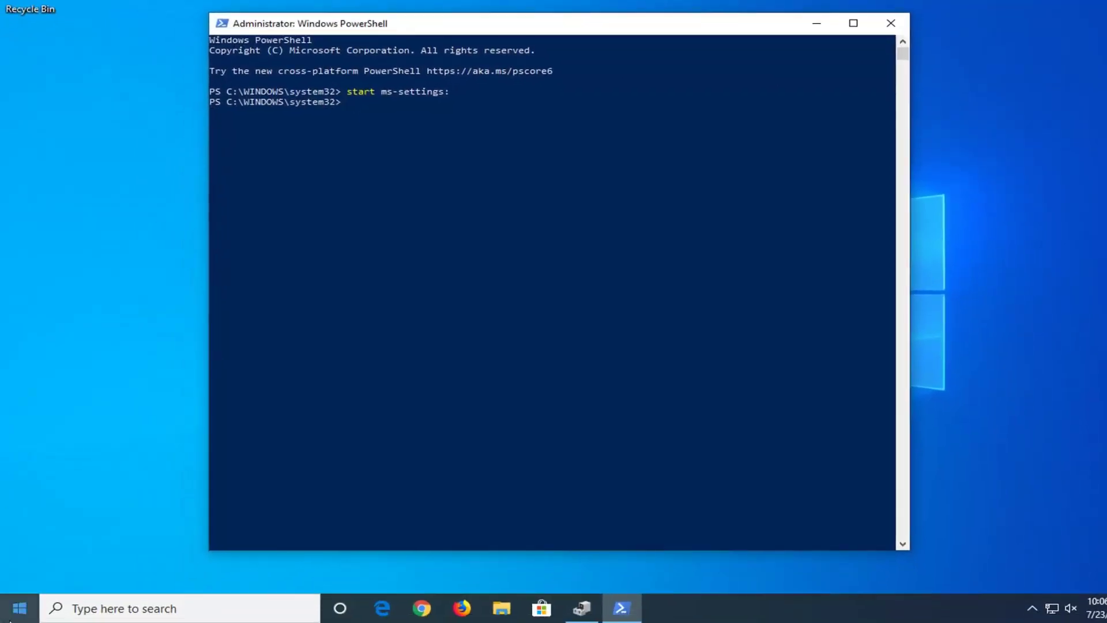
{"action": "right_click", "coordinate": [11, 615]}
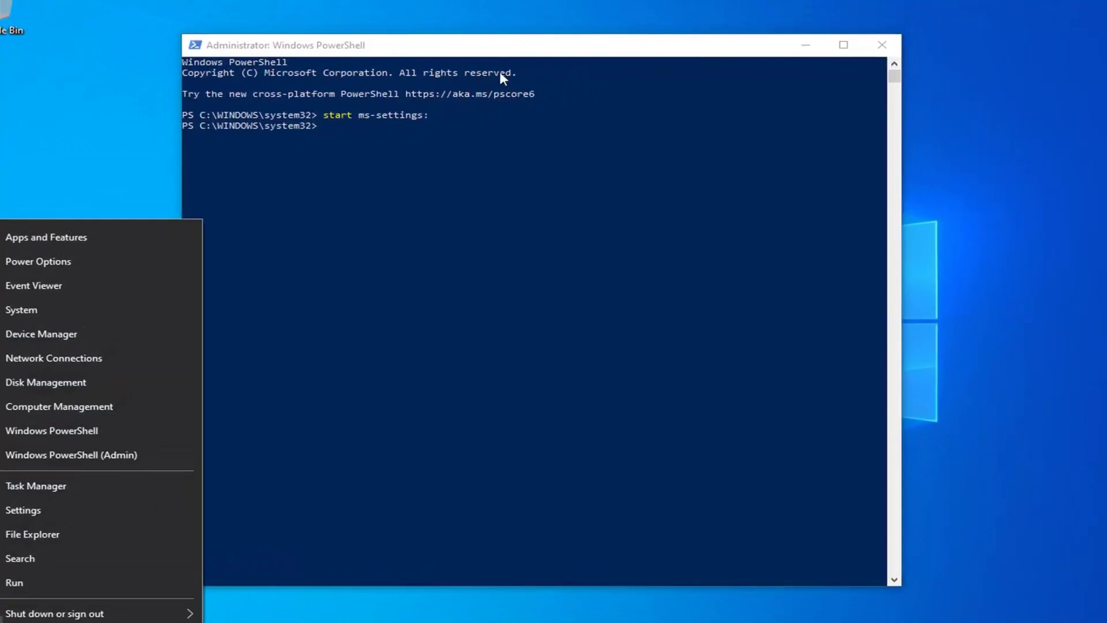
{"action": "left_click", "coordinate": [499, 69]}
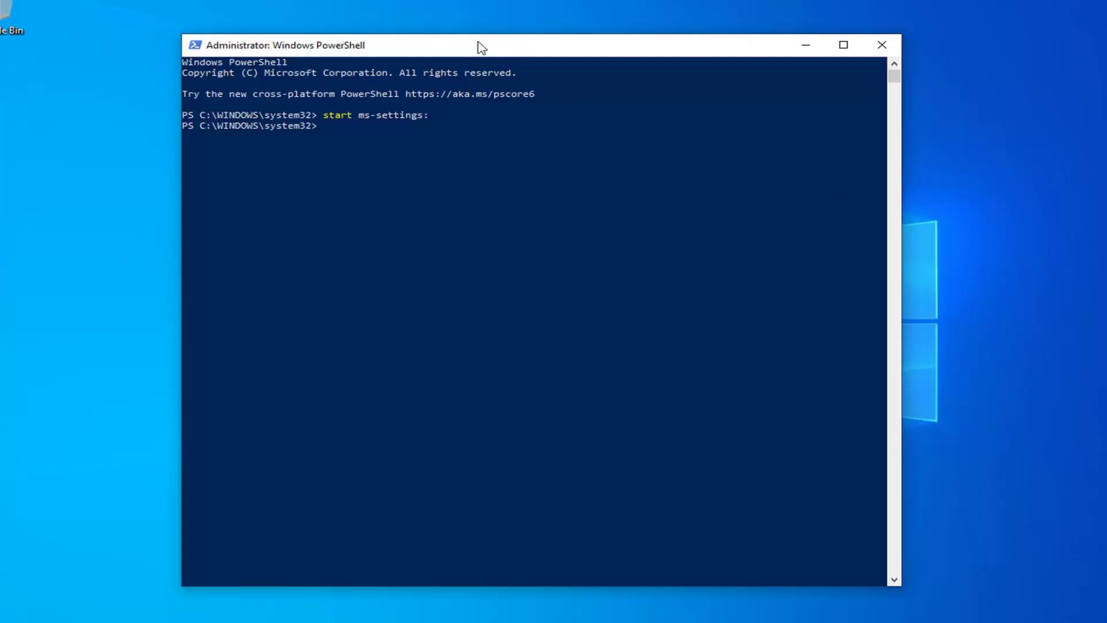
Paste and run the Get-AppXPackage … Add-AppxPackage -Register command to re-register Cortana.
{"action": "left_click_drag", "start_coordinate": [476, 44], "coordinate": [505, 52]}
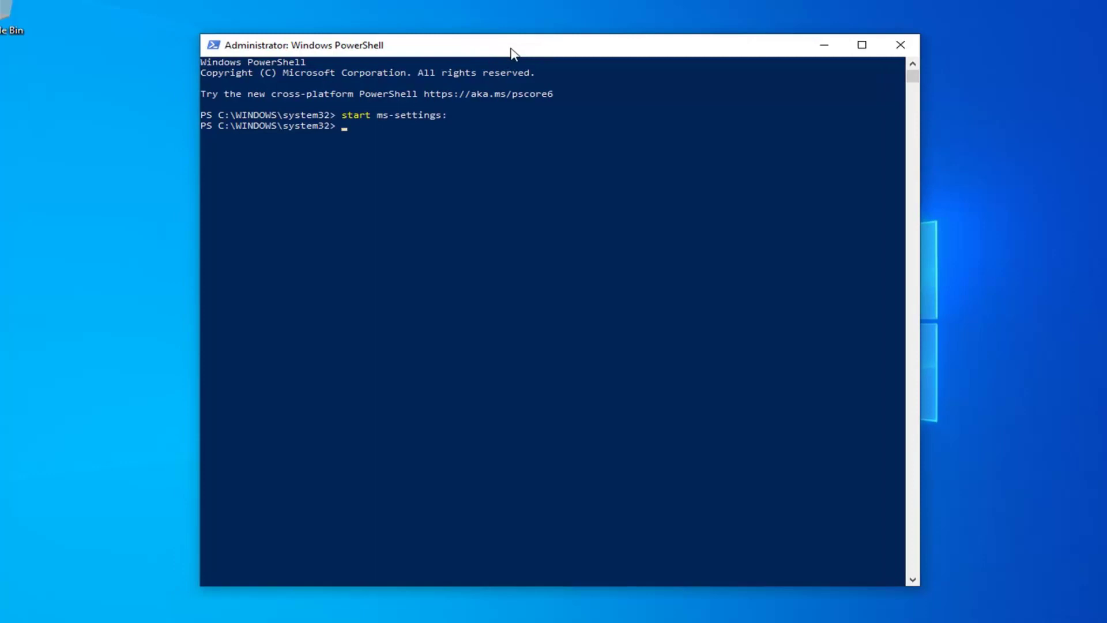
{"action": "right_click", "coordinate": [641, 52]}
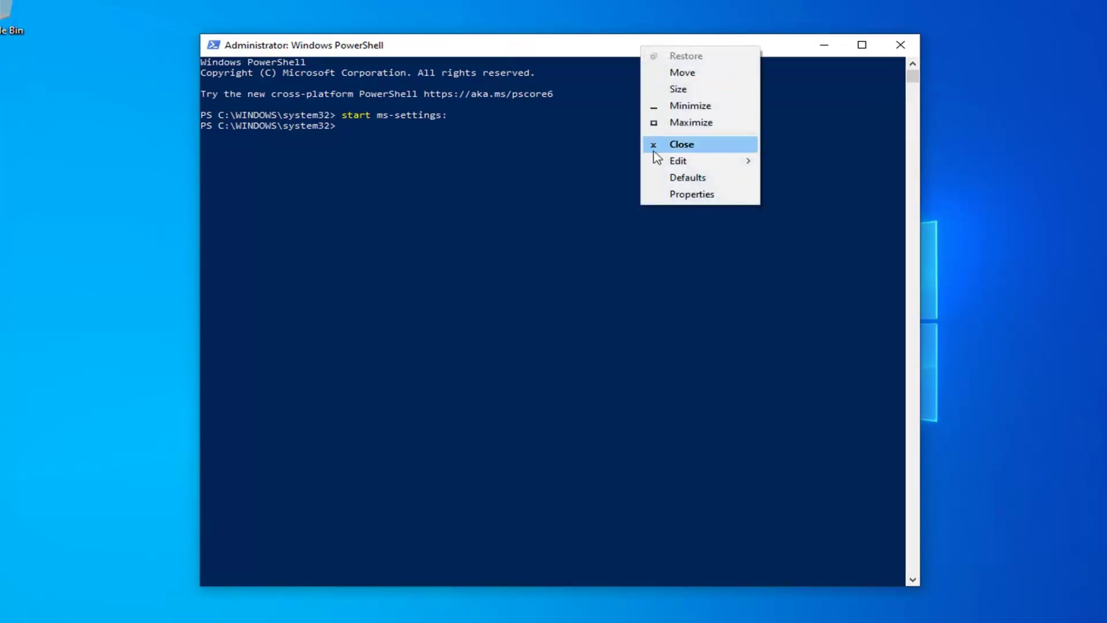
{"action": "left_click", "coordinate": [787, 195]}
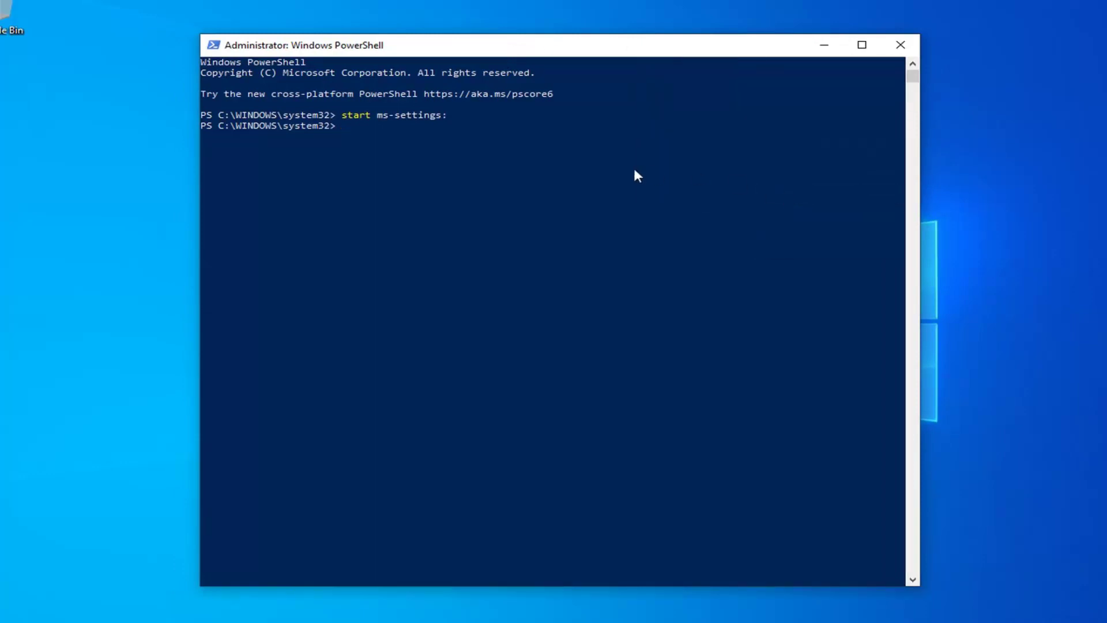
{"action": "type", "text": "G"}
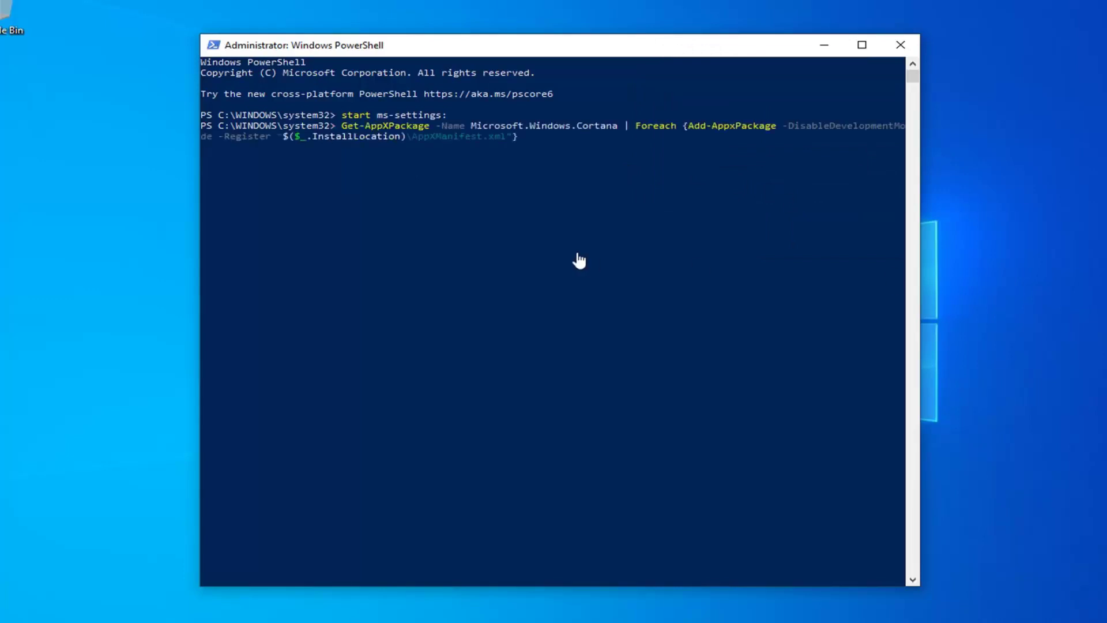
{"action": "key", "text": "Return"}
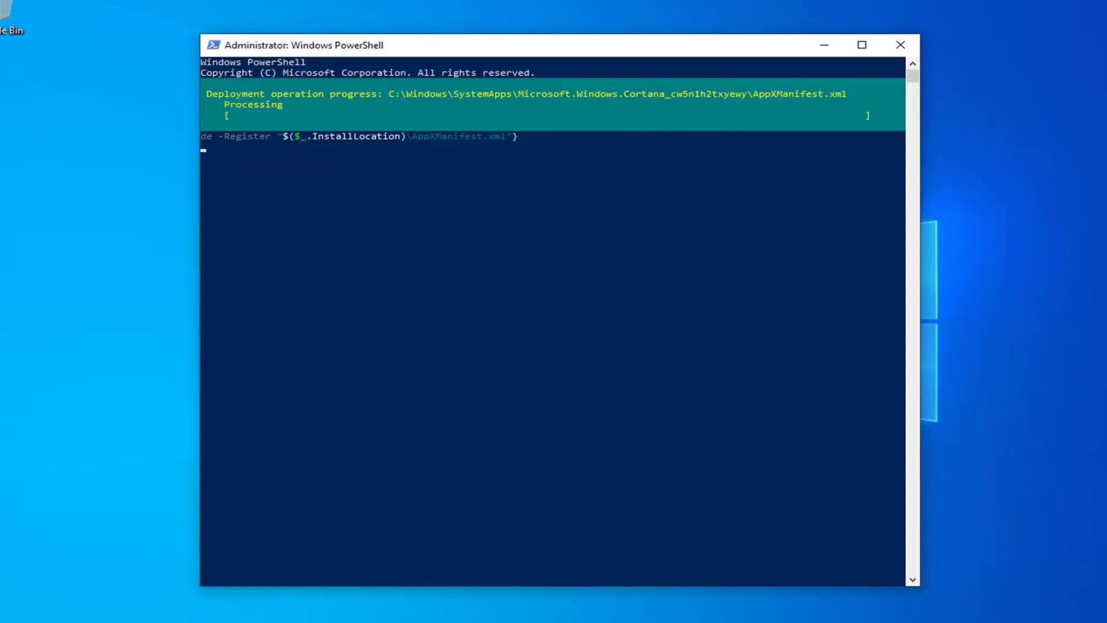
Close the PowerShell window and dismiss the Win+X menu, leaving the empty desktop.
{"action": "left_click", "coordinate": [898, 44]}
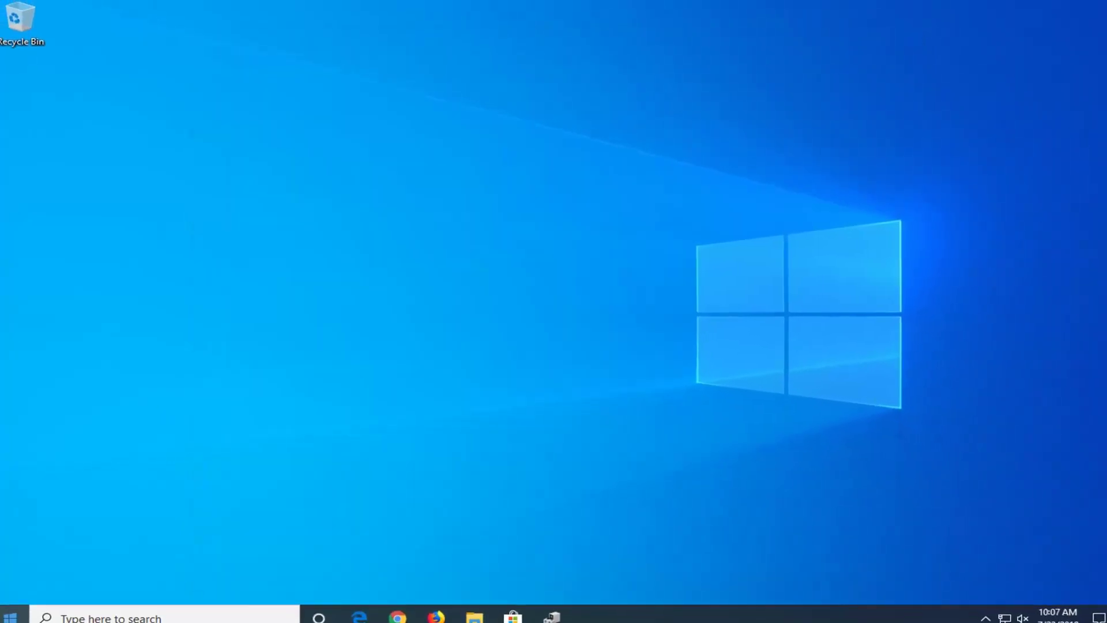
{"action": "right_click", "coordinate": [17, 609]}
{"action": "mouse_move", "coordinate": [75, 572]}
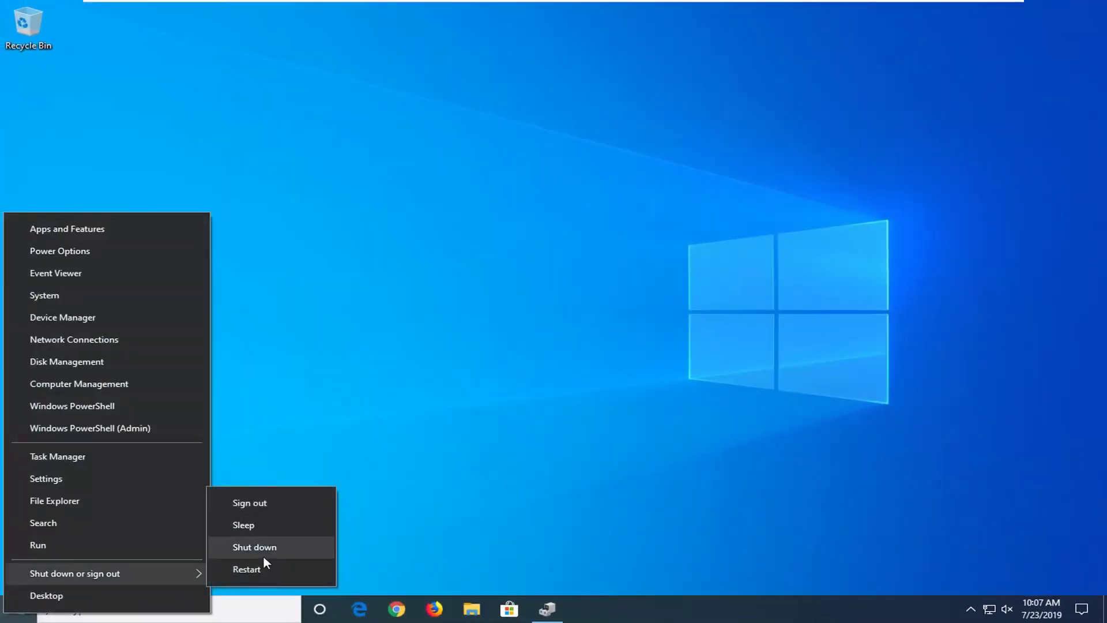
{"action": "left_click", "coordinate": [514, 396]}
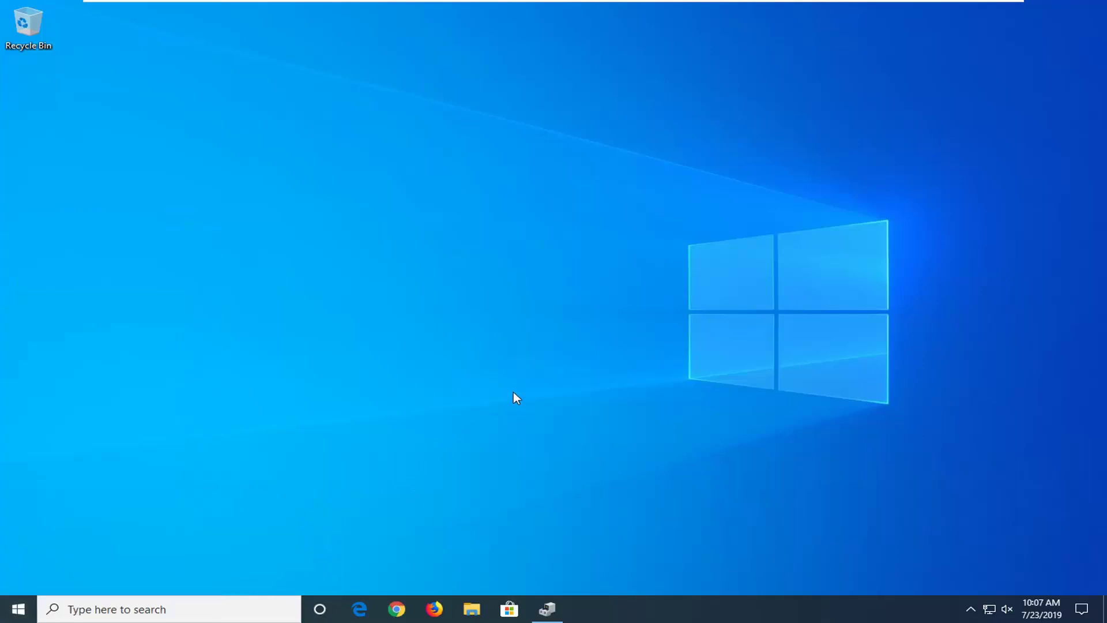